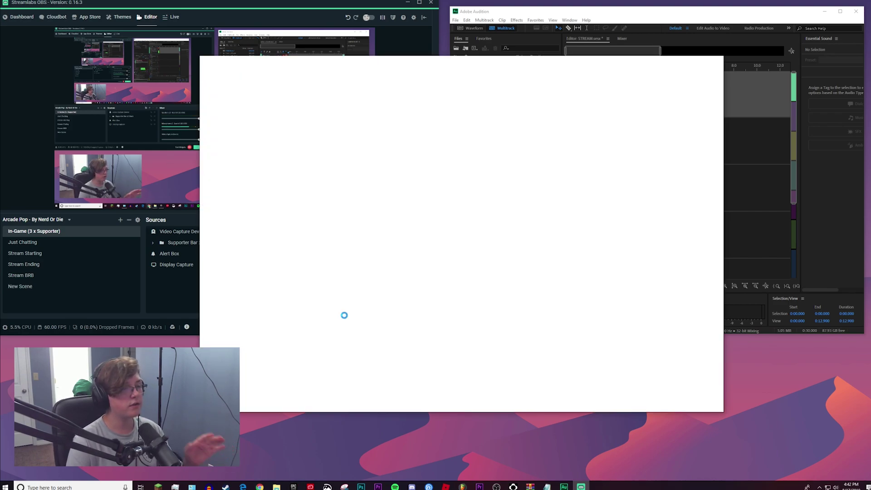
# Step: Search the web for "VAC audio cable" and open a result
pyautogui.write('VAC')
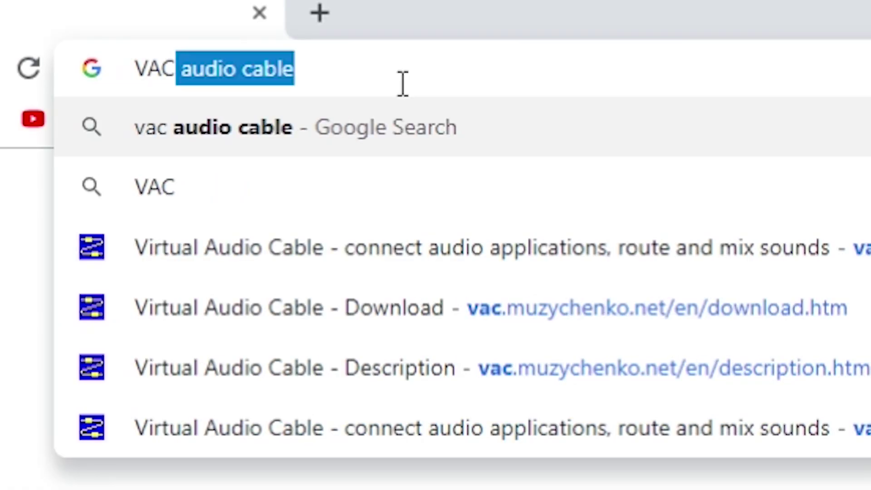
pyautogui.press('Return')
pyautogui.click(295, 148)
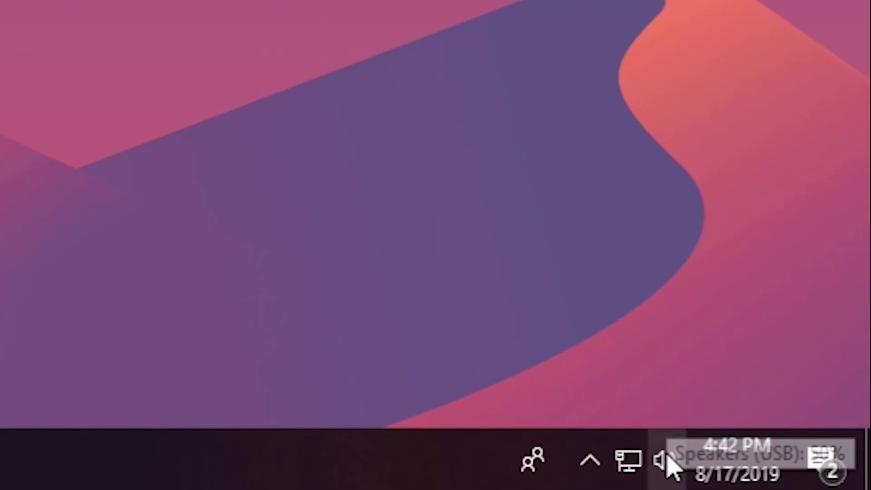
# Step: Open the Windows Sound dialog and show its list of recording devices
pyautogui.rightClick(839, 485)
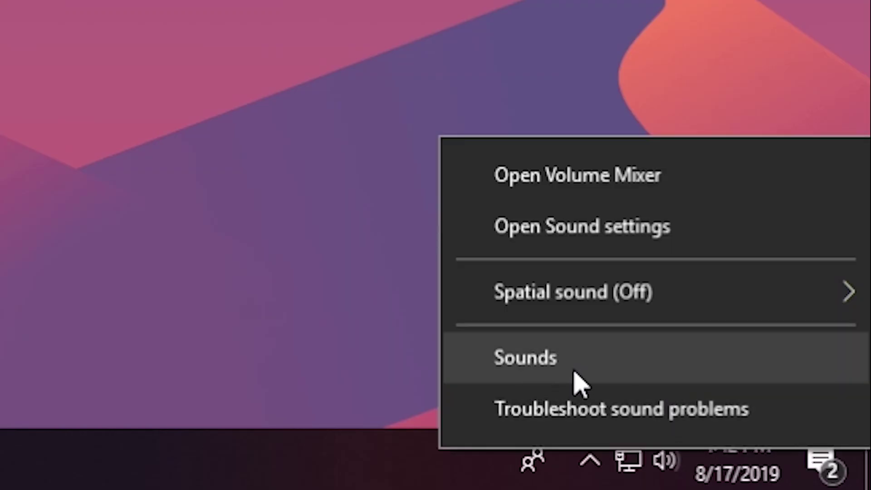
pyautogui.click(544, 406)
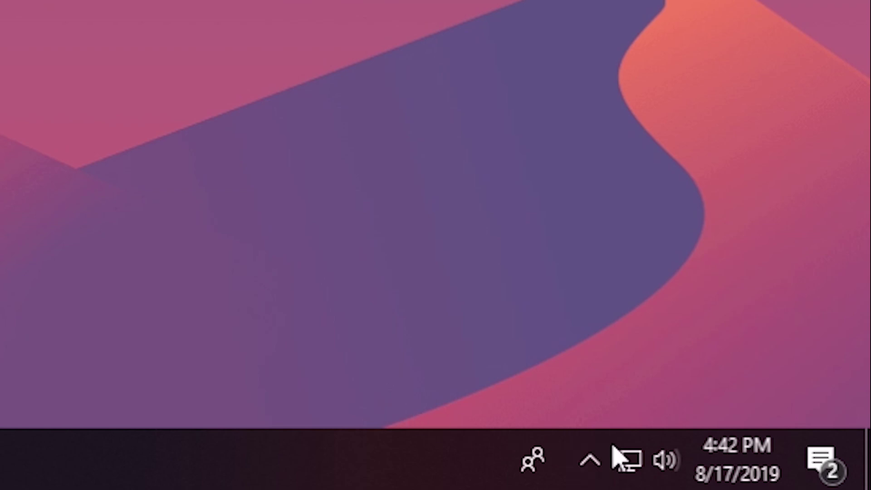
pyautogui.rightClick(667, 462)
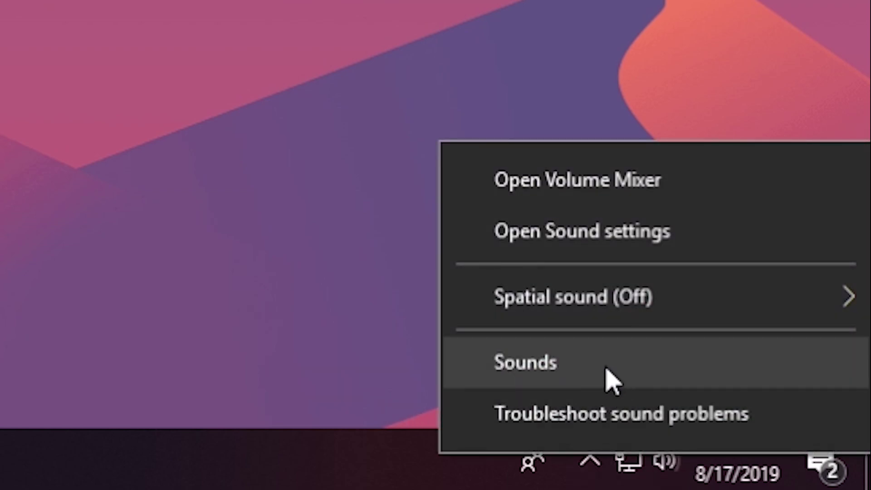
pyautogui.click(614, 383)
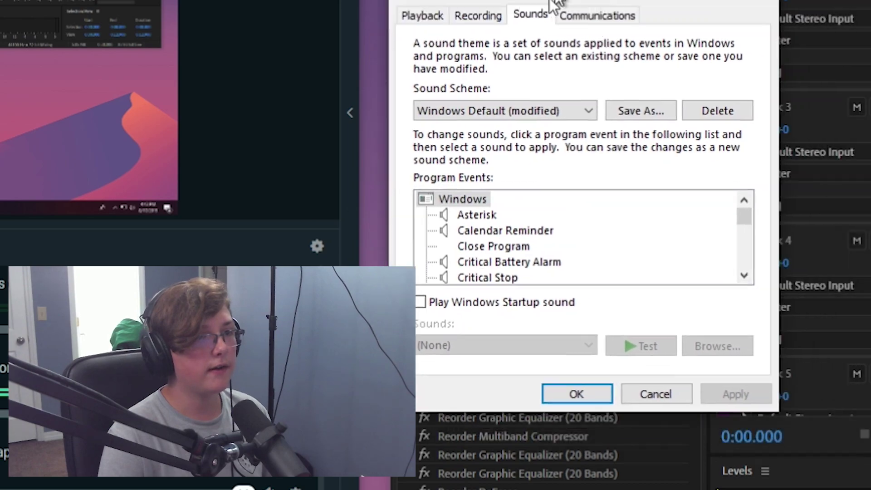
pyautogui.moveTo(551, 2); pyautogui.dragTo(620, 40)
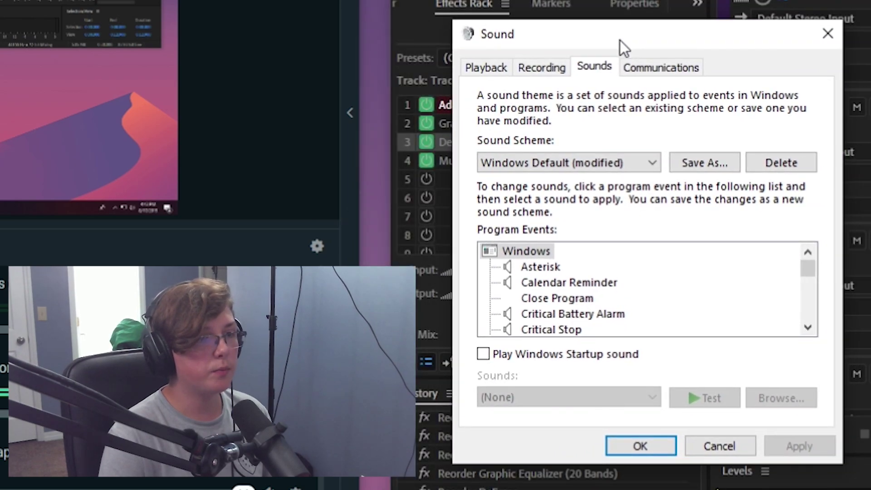
pyautogui.click(534, 65)
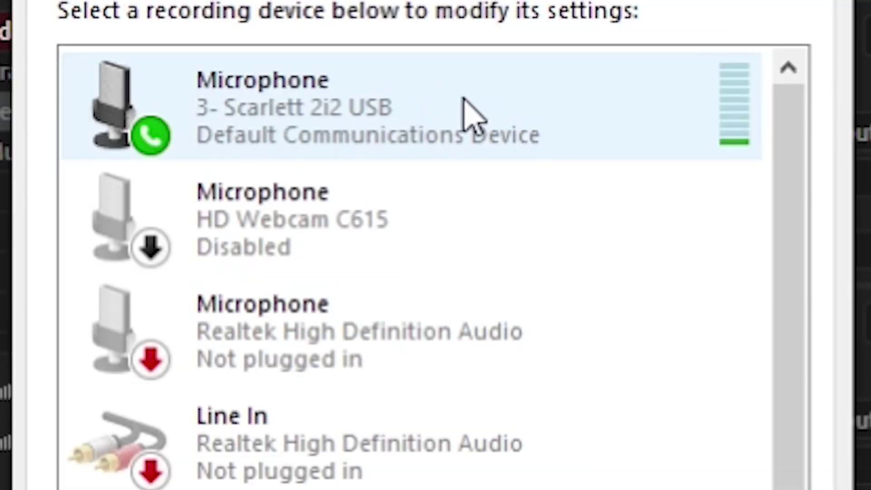
# Step: Check the default format in the advanced properties of the Scarlett 2i2 USB microphone, then close them
pyautogui.rightClick(592, 139)
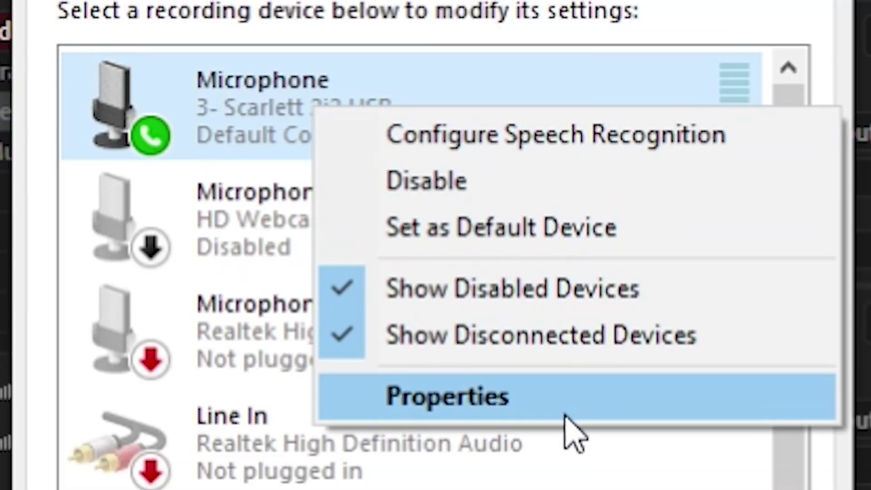
pyautogui.click(562, 406)
pyautogui.click(399, 124)
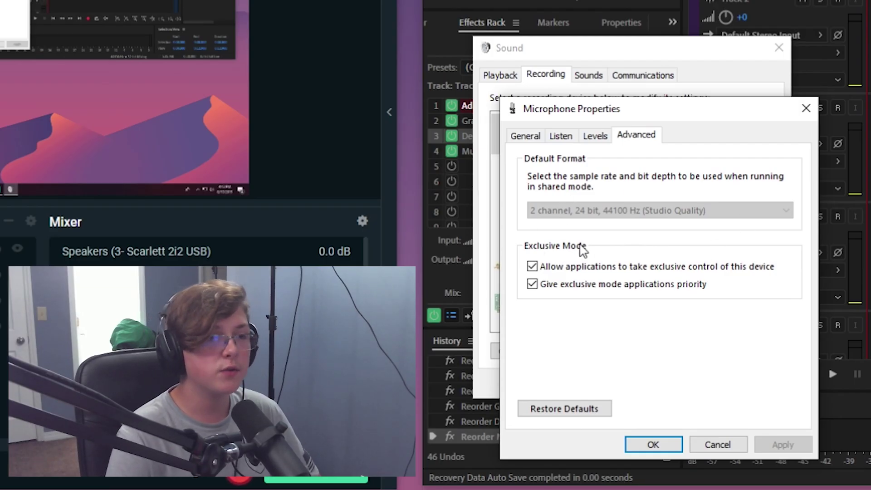
pyautogui.click(653, 444)
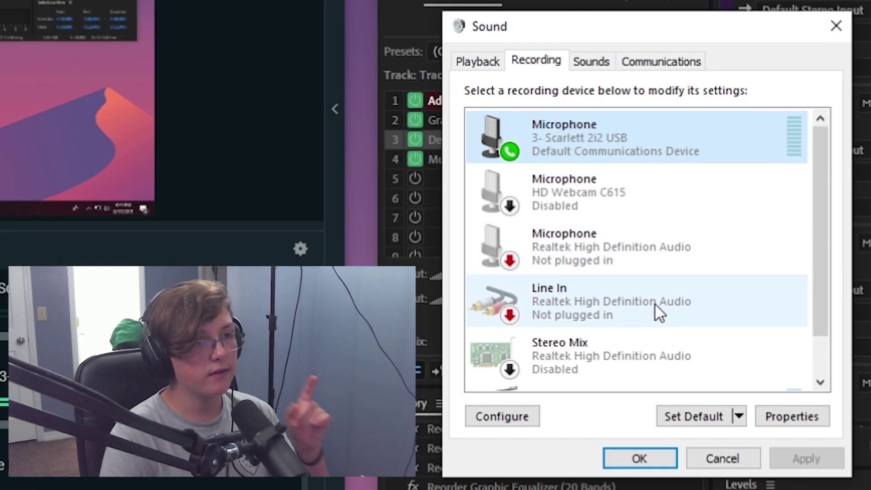
# Step: Check the default format in the advanced properties of the CABLE Output recording device, then close them
pyautogui.scroll(-1, 654, 302)
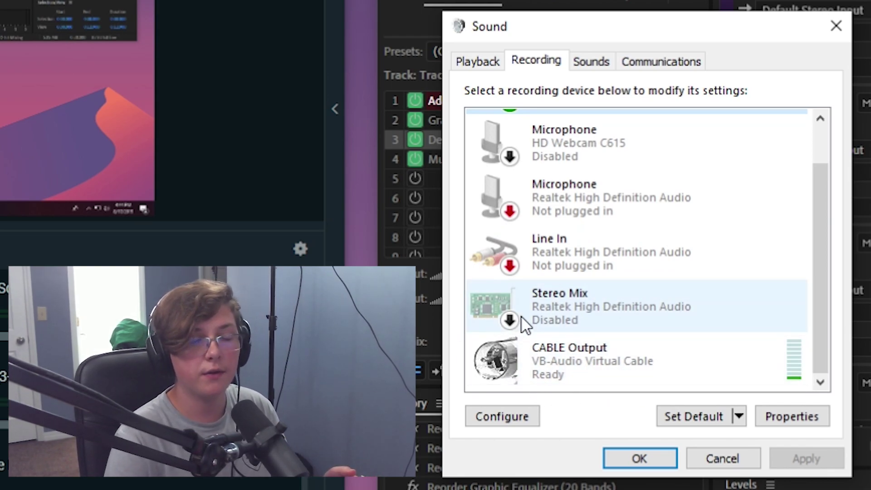
pyautogui.rightClick(537, 347)
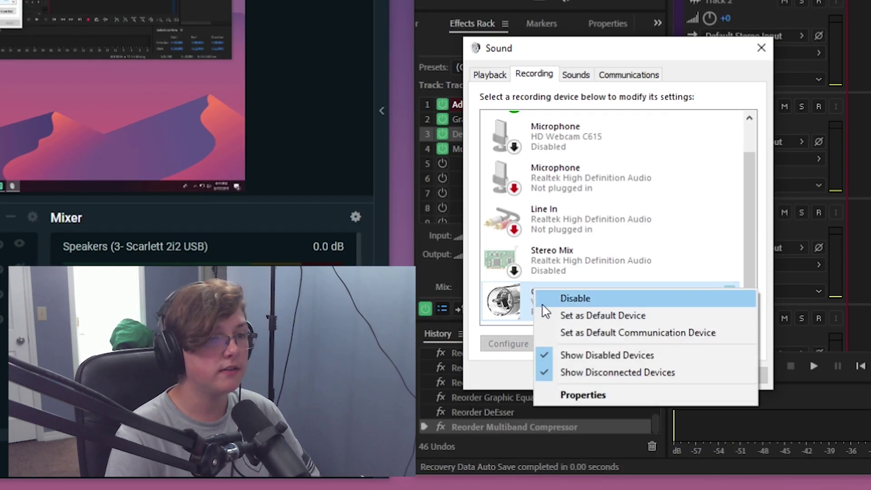
pyautogui.click(575, 393)
pyautogui.click(624, 139)
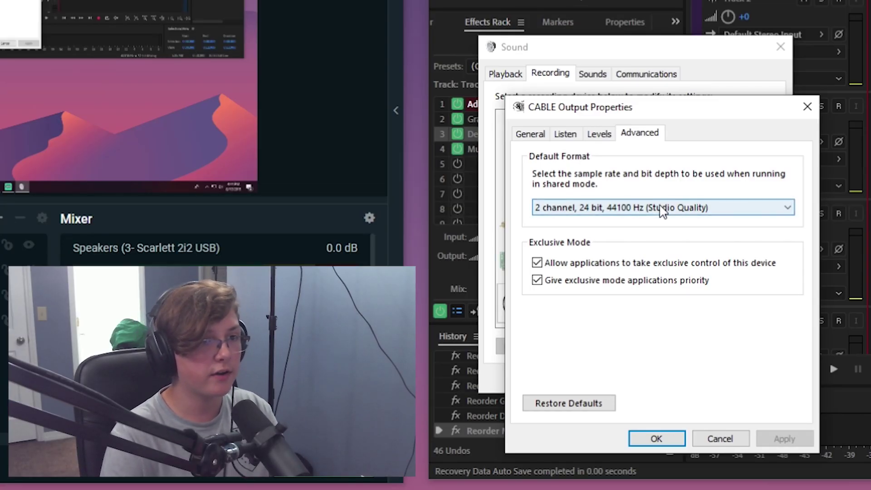
pyautogui.click(656, 438)
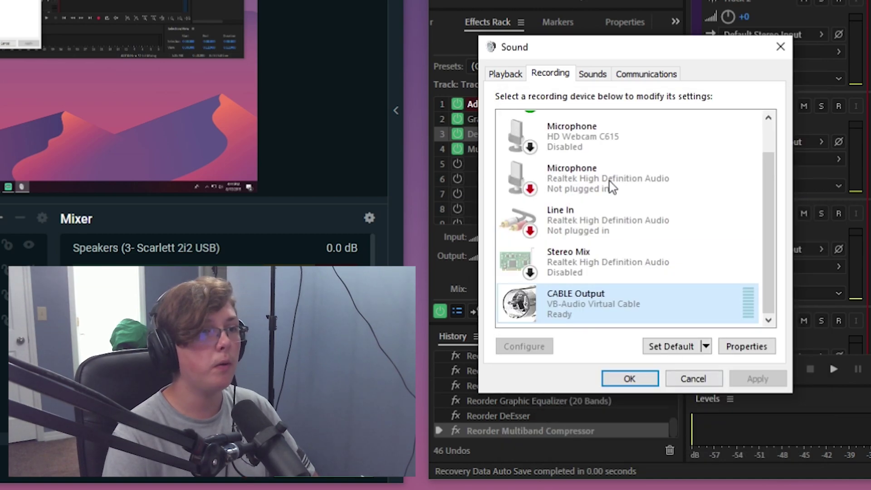
# Step: Check the default format in the advanced properties of the CABLE Input playback device, then close the Sound dialog
pyautogui.click(504, 74)
pyautogui.scroll(-2, 671, 308)
pyautogui.scroll(-1, 669, 304)
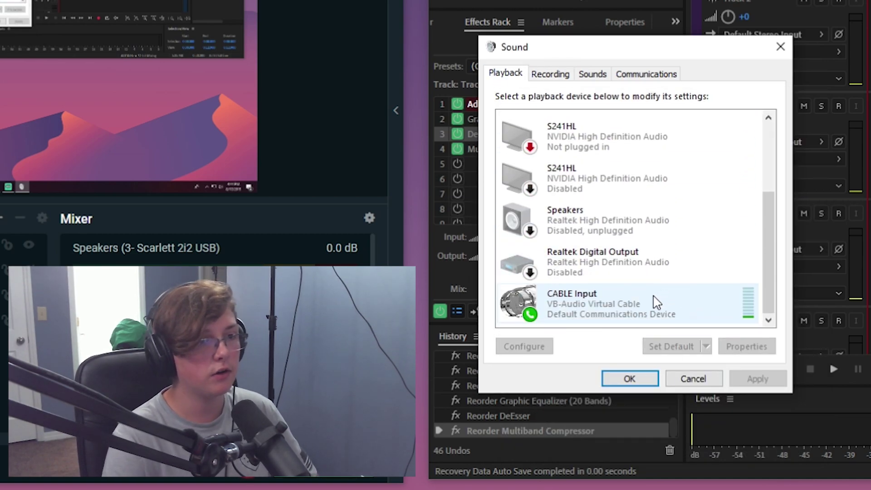
pyautogui.rightClick(557, 306)
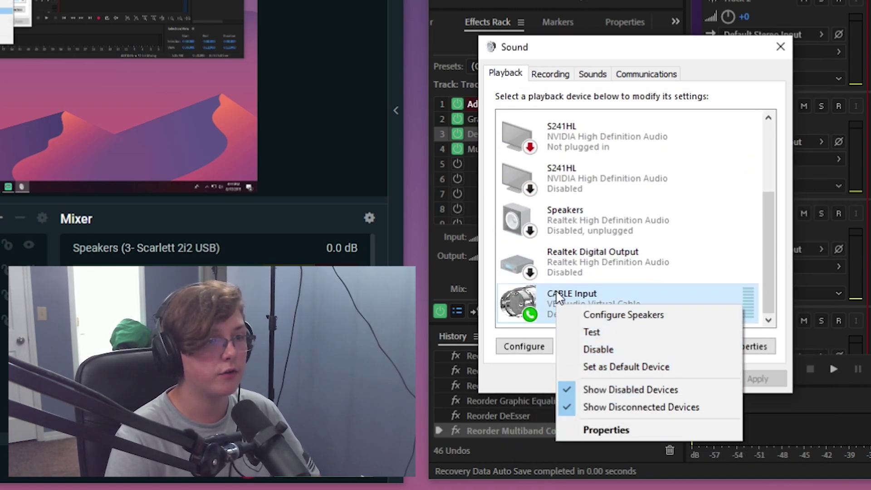
pyautogui.click(619, 431)
pyautogui.click(604, 136)
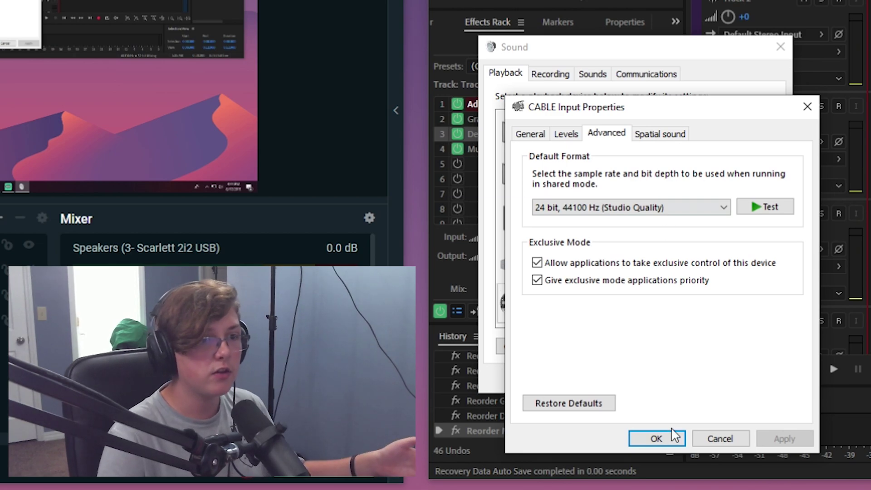
pyautogui.click(678, 440)
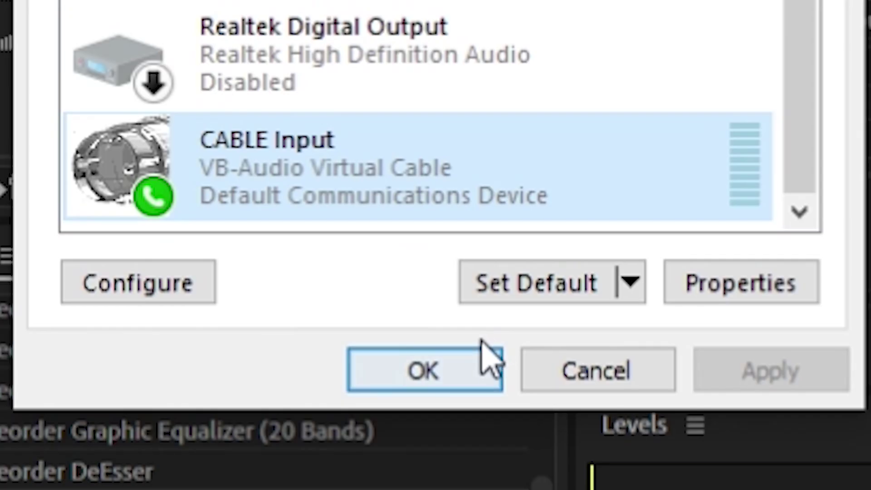
pyautogui.click(410, 365)
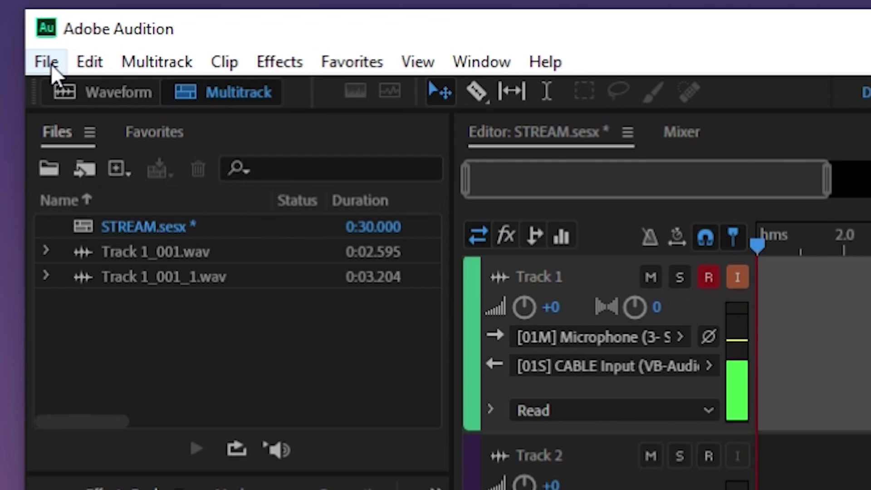
pyautogui.click(277, 30)
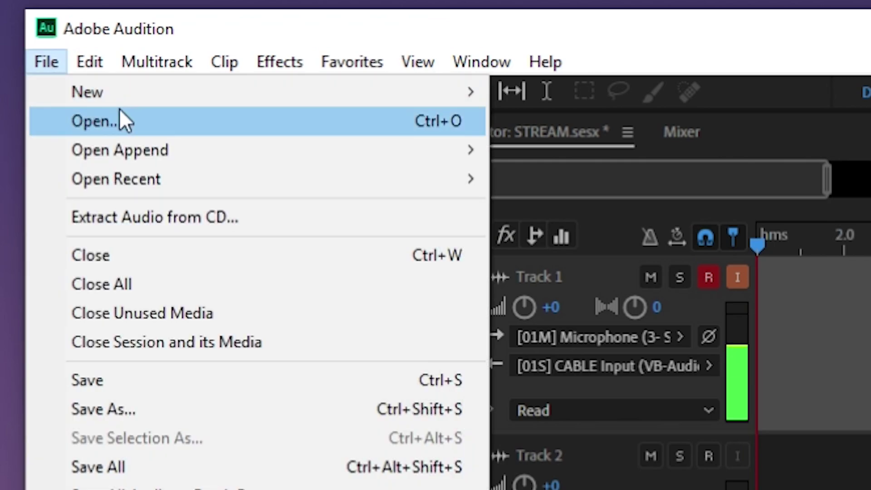
pyautogui.moveTo(311, 43)
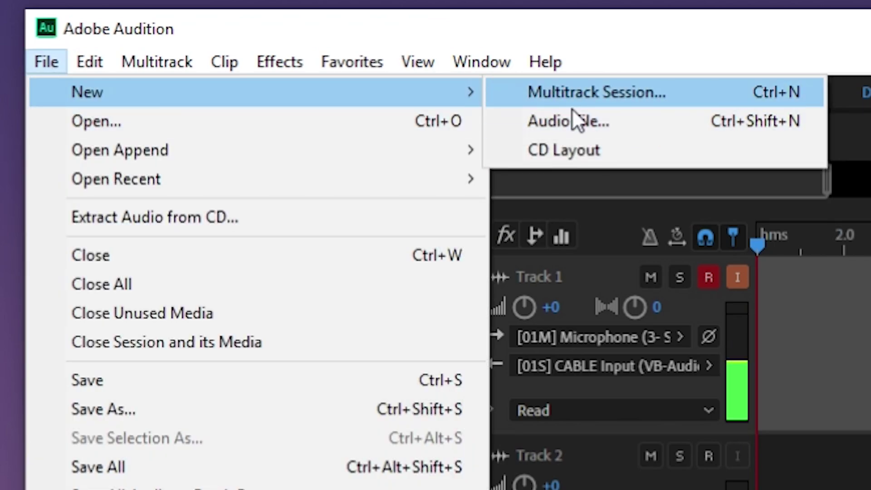
pyautogui.click(416, 1)
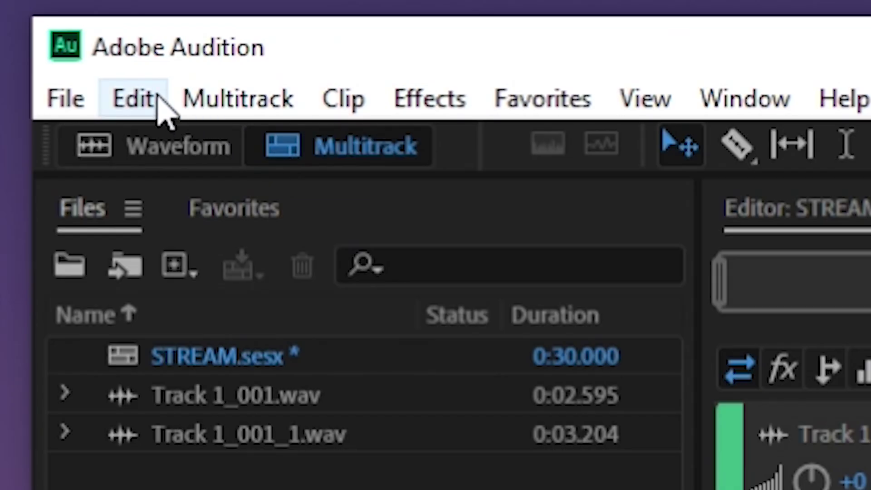
# Step: Review the default input and default output device choices in Adobe Audition's Audio Hardware preferences
pyautogui.click(288, 25)
pyautogui.moveTo(319, 365)
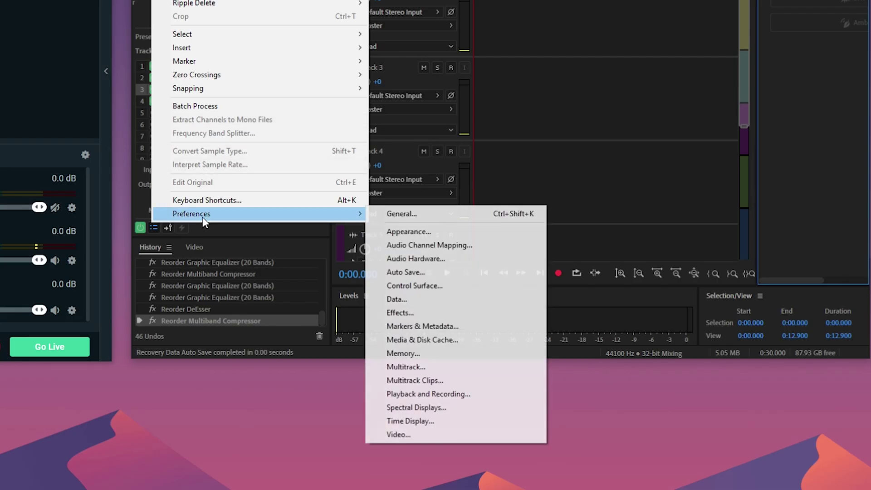
pyautogui.click(462, 258)
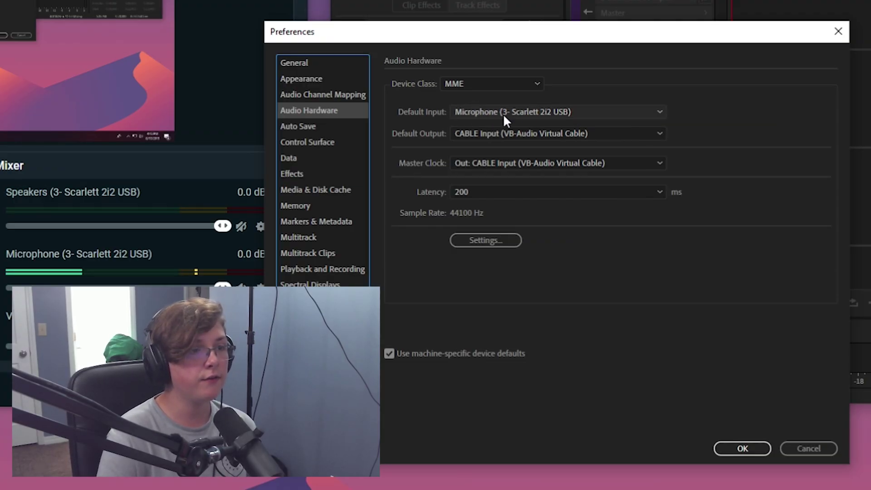
pyautogui.click(503, 113)
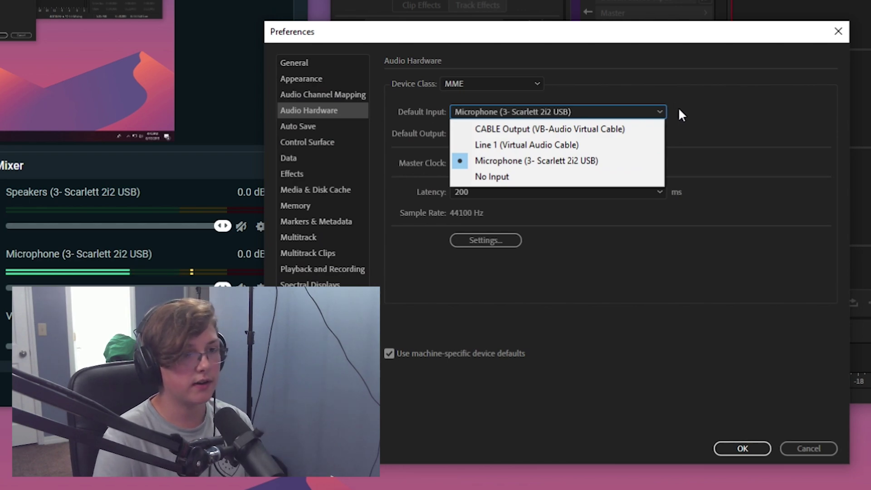
pyautogui.click(691, 271)
pyautogui.click(584, 131)
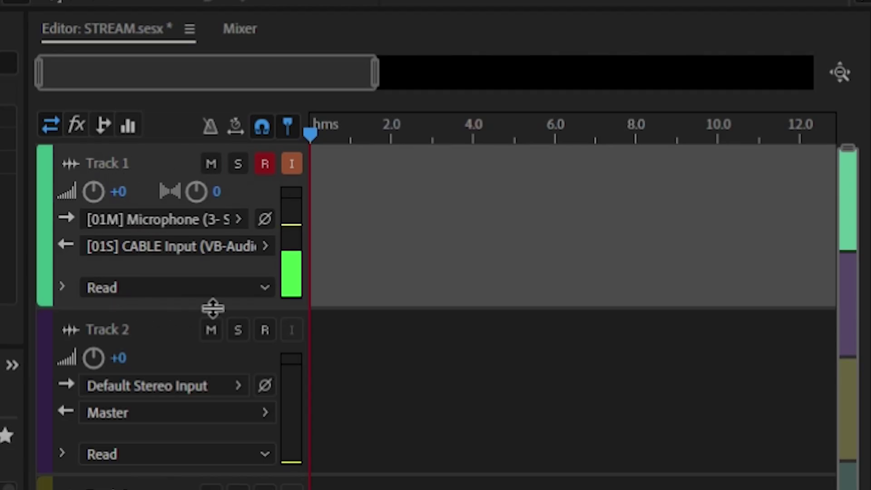
# Step: Set Track 1's input to the mono channel [01M] Microphone (3- Scarlett 2i2 USB) 1
pyautogui.click(193, 224)
pyautogui.moveTo(336, 263)
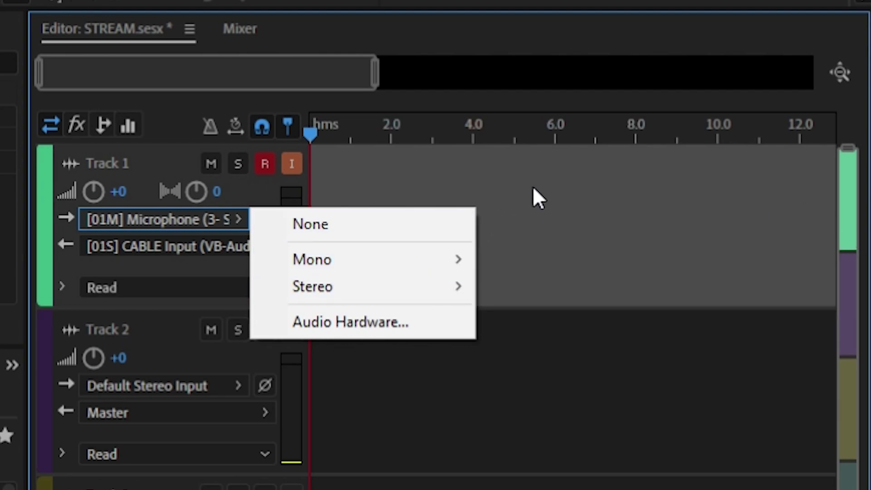
pyautogui.moveTo(407, 292)
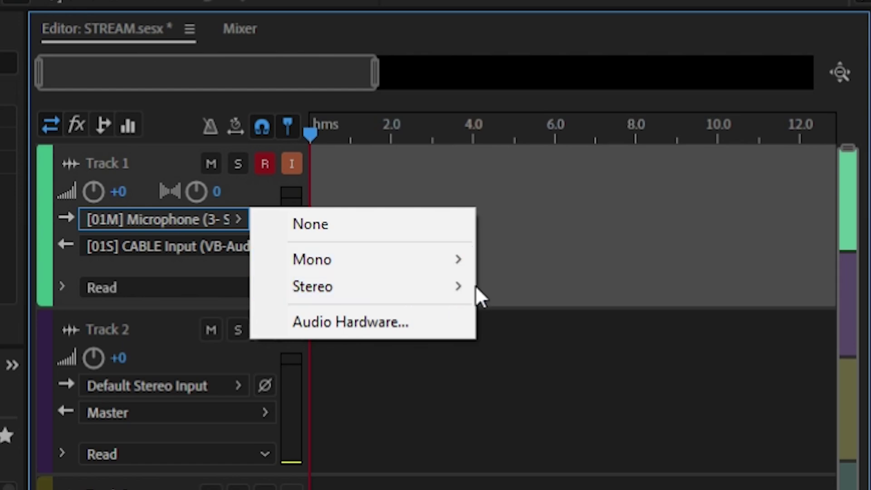
pyautogui.moveTo(461, 287)
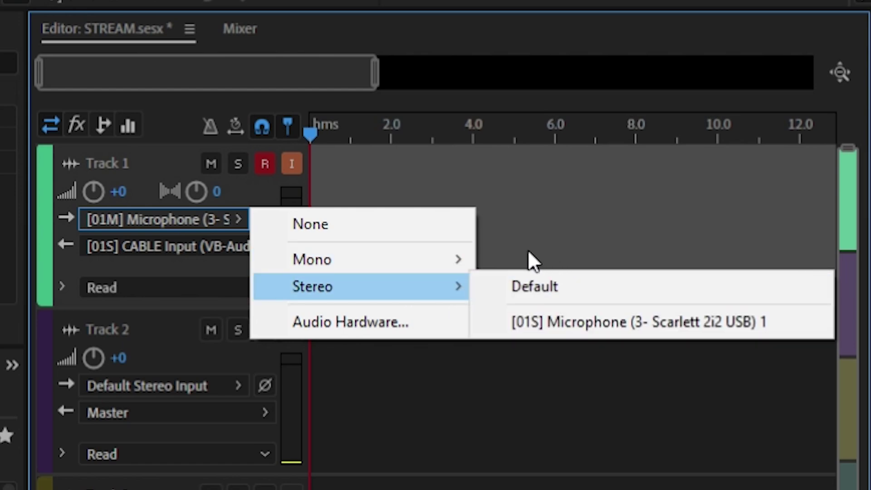
pyautogui.moveTo(409, 263)
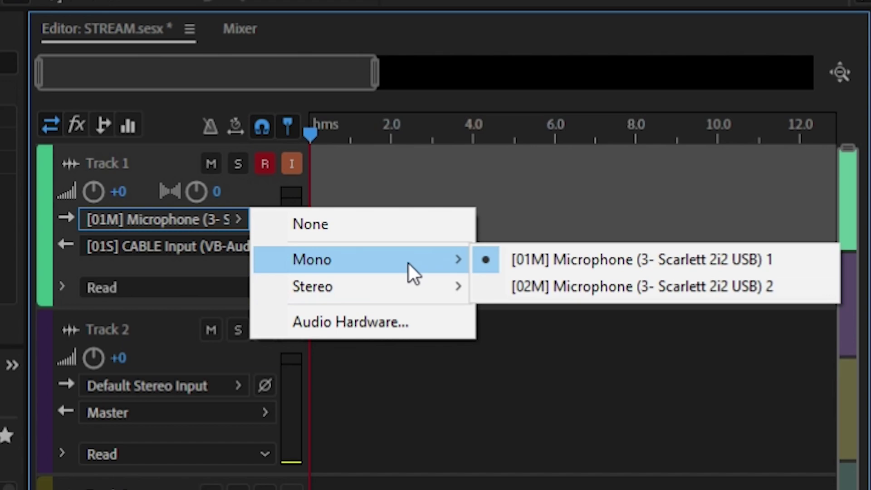
pyautogui.click(508, 259)
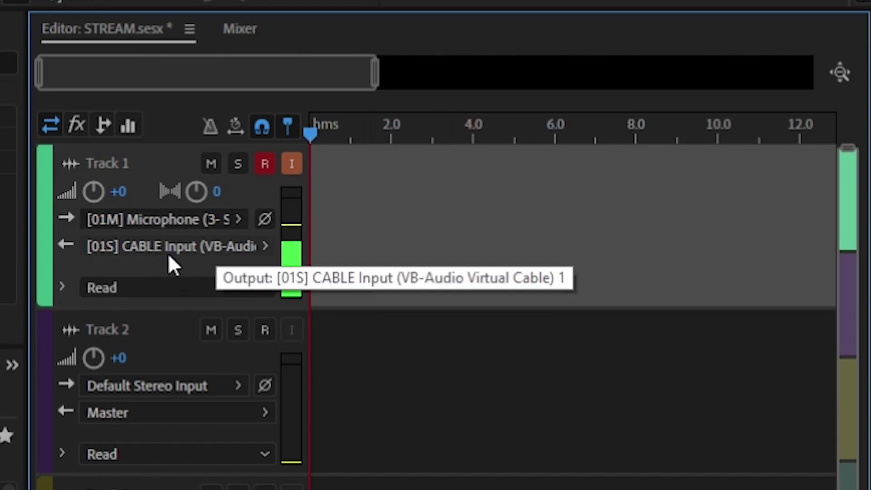
# Step: Set Track 1's output to the stereo channel [01S] CABLE Input (VB-Audio Virtual Cable) 1
pyautogui.click(191, 247)
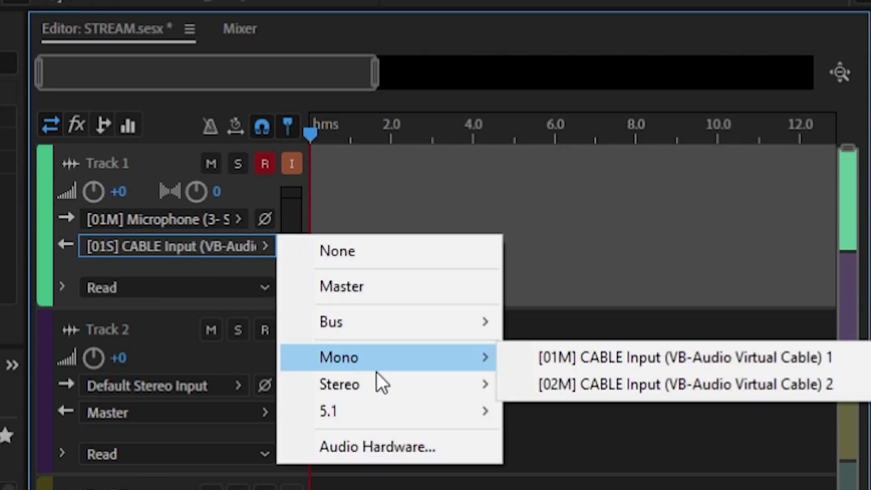
pyautogui.moveTo(394, 382)
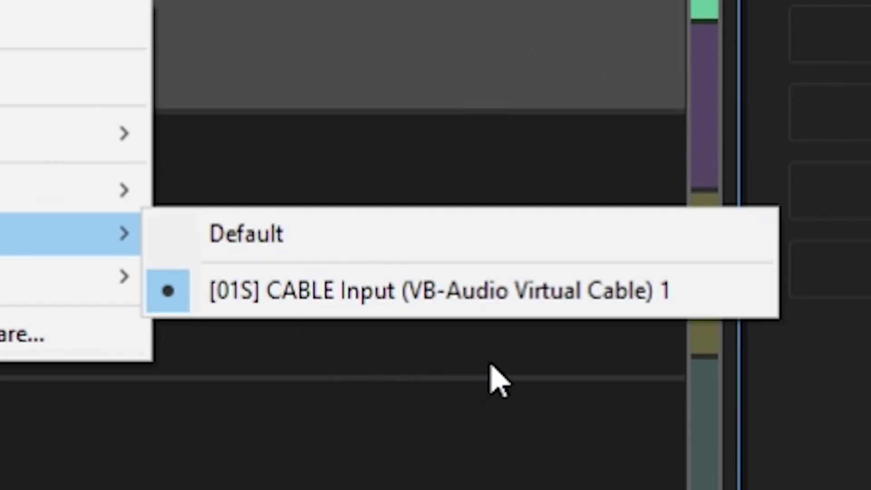
pyautogui.click(667, 347)
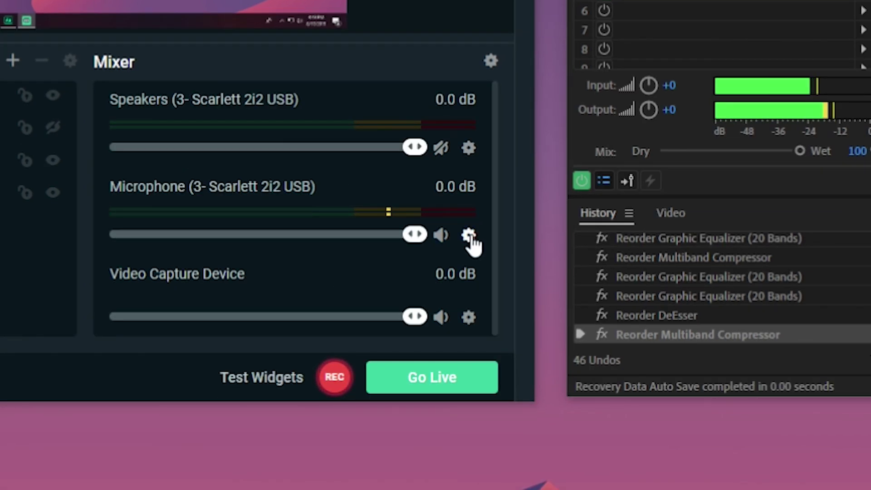
# Step: Switch to Streamlabs OBS and check the capture device in the Microphone (3- Scarlett 2i2 USB) source's properties
pyautogui.click(469, 235)
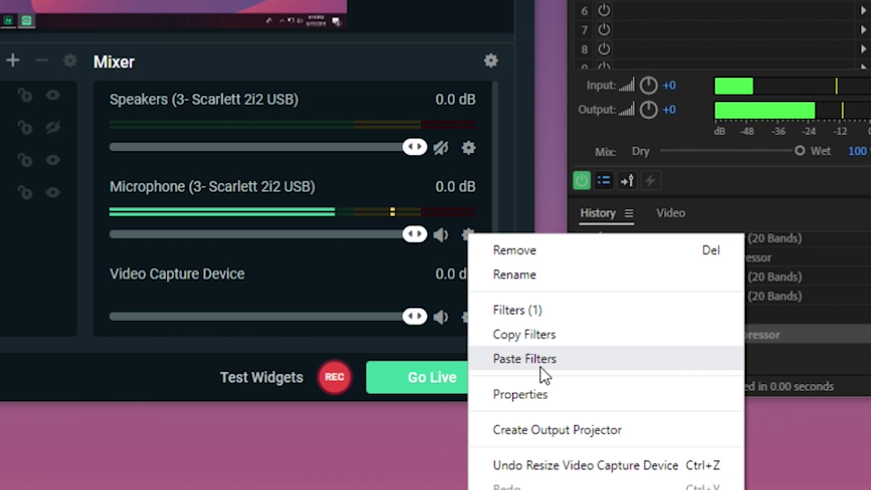
pyautogui.click(541, 390)
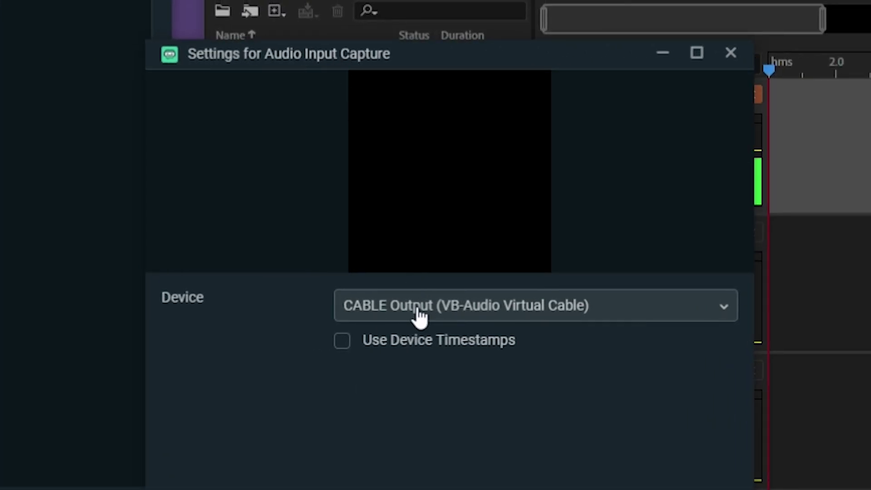
pyautogui.click(420, 316)
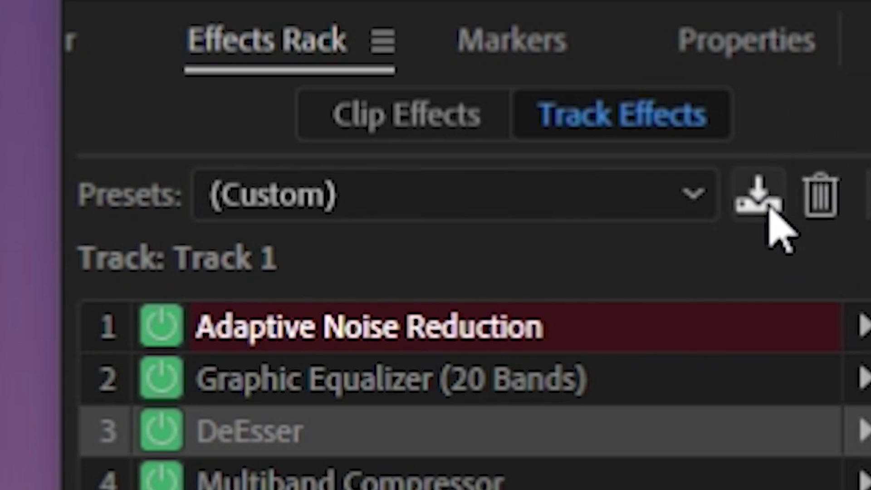
# Step: Switch to Adobe Audition and look through the Noise Reduction / Restoration effects available for slot 1 of Track 1's Effects Rack
pyautogui.click(767, 207)
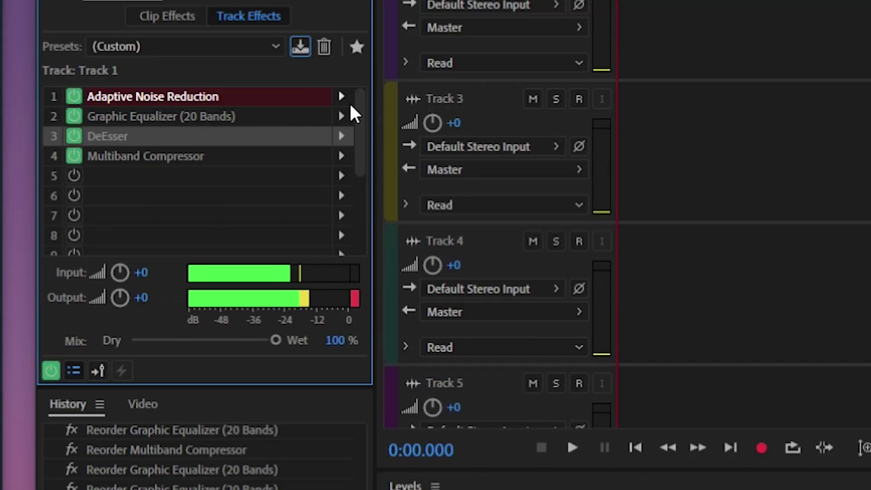
pyautogui.click(341, 97)
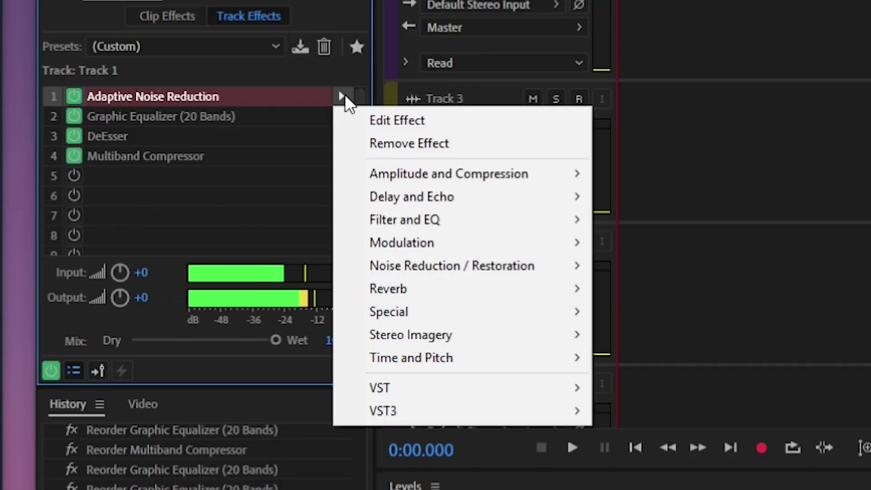
pyautogui.moveTo(430, 222)
pyautogui.moveTo(442, 266)
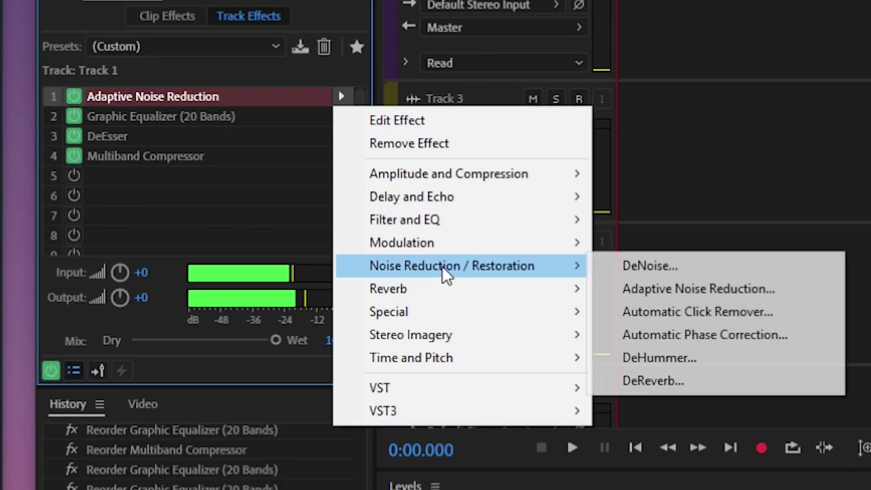
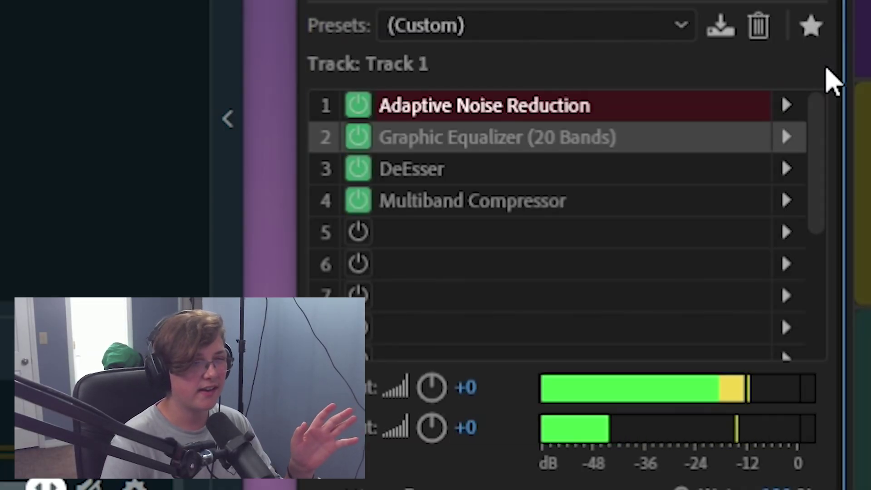
# Step: Review the band gains of Track 1's Graphic Equalizer (20 Bands) effect, then close its window
pyautogui.click(788, 136)
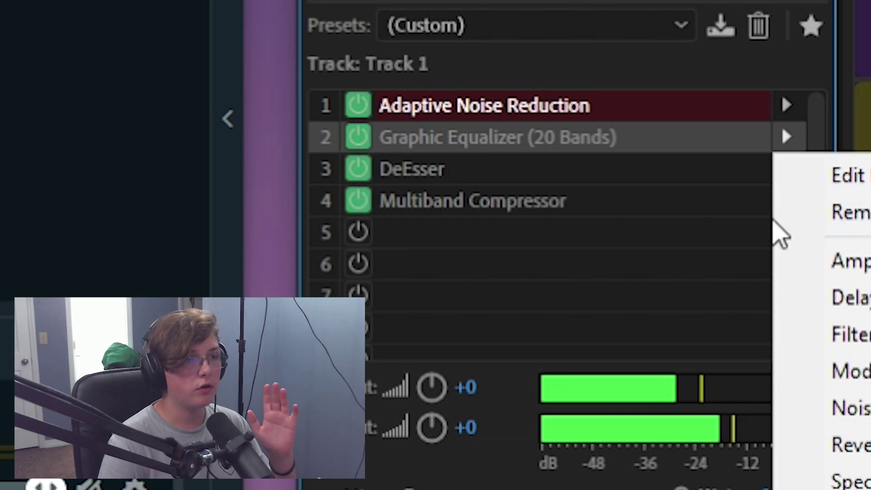
pyautogui.click(848, 175)
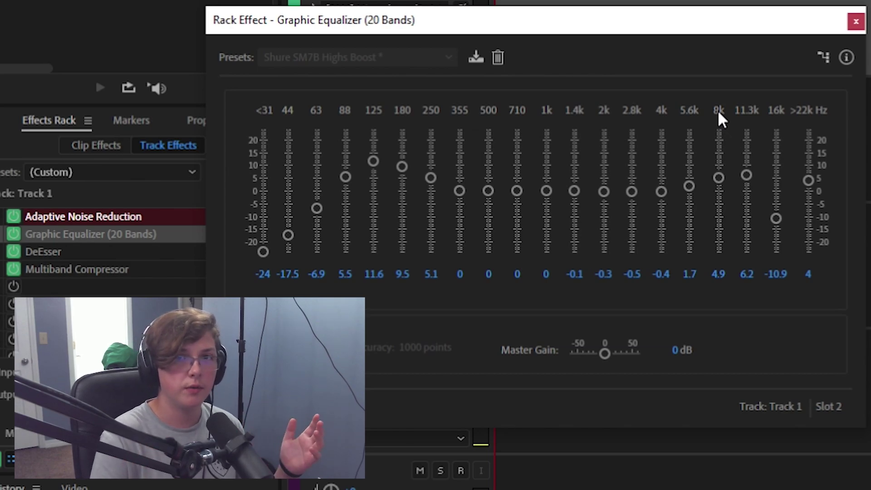
pyautogui.click(857, 21)
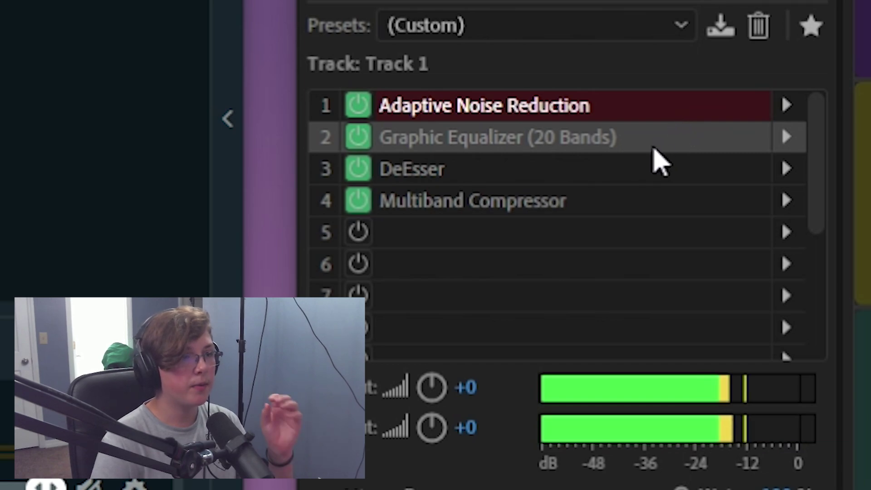
# Step: Review the DeEsser effect's settings on Track 1, close its window, and open the Multiband Compressor's settings
pyautogui.click(551, 181)
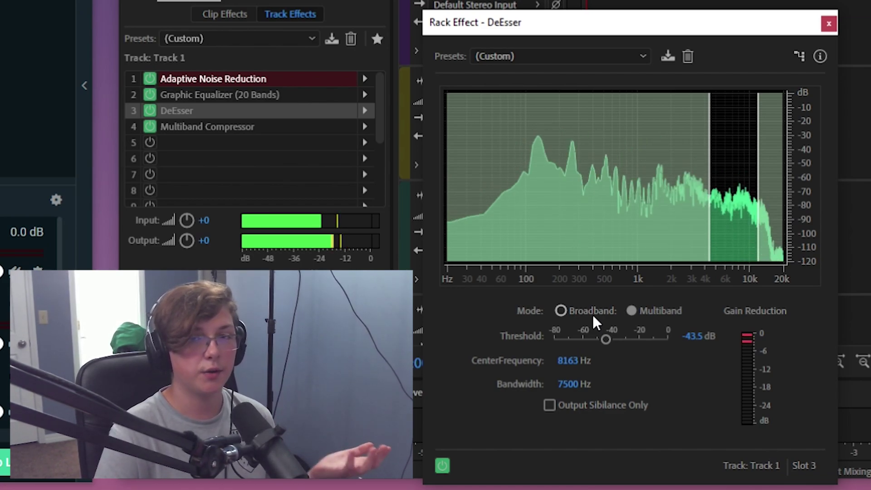
pyautogui.click(828, 25)
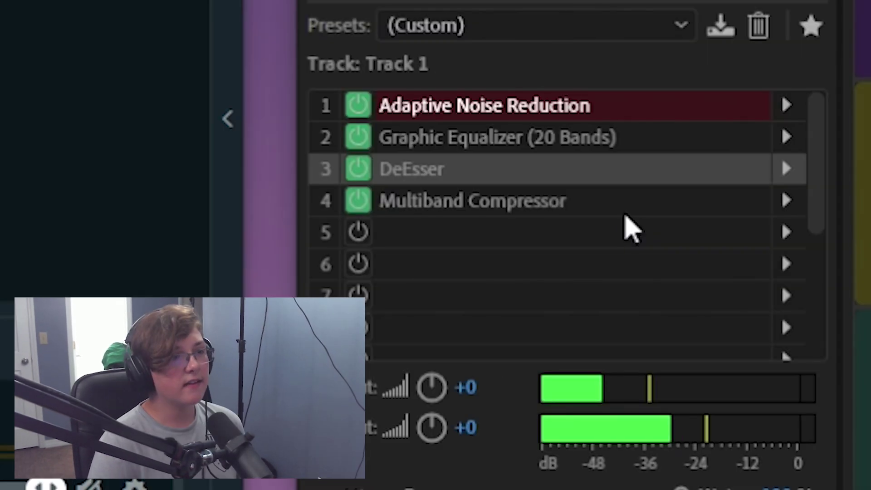
pyautogui.doubleClick(603, 204)
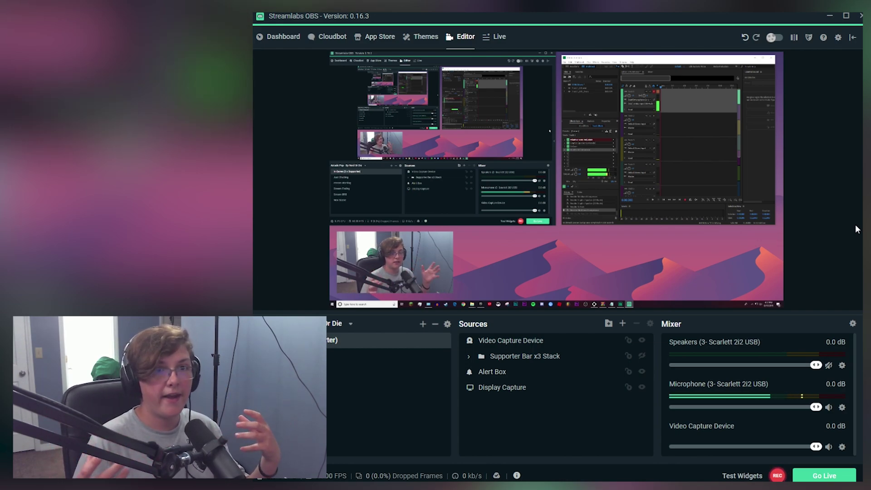
# Step: Switch to Streamlabs OBS and check the delay of the Video Delay (Async) filter on the Video Capture Device source
pyautogui.rightClick(541, 342)
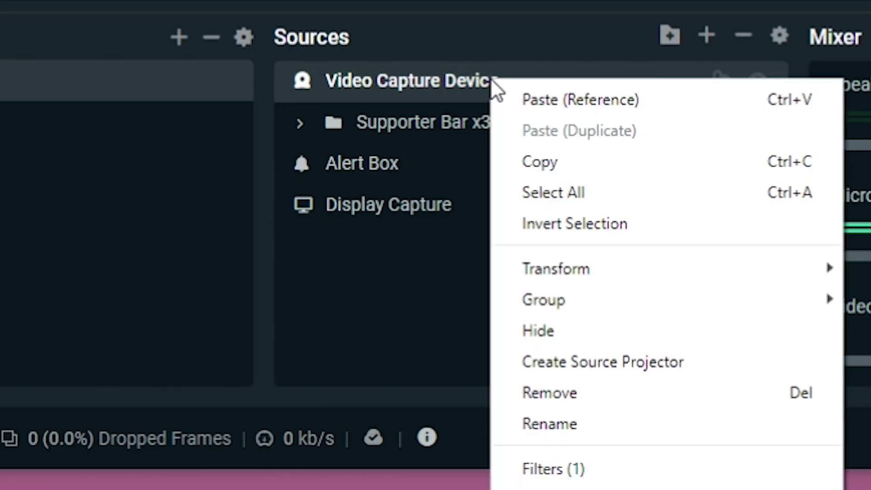
pyautogui.click(609, 464)
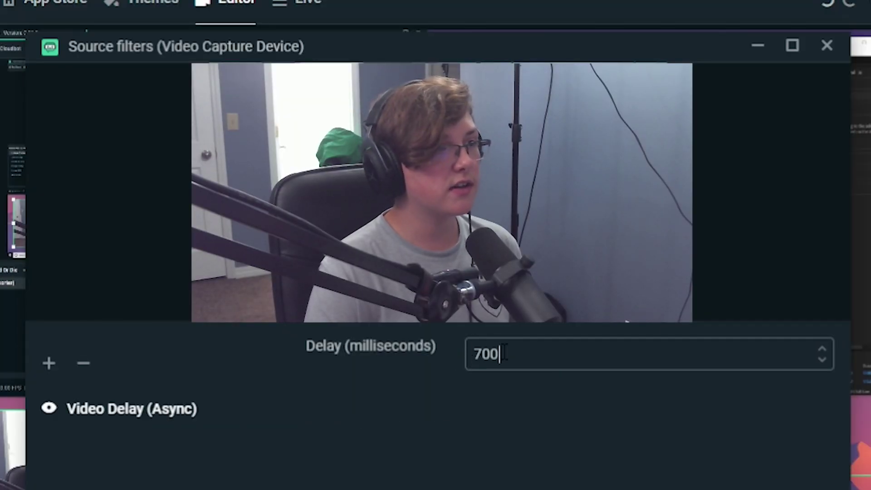
pyautogui.doubleClick(517, 350)
pyautogui.click(564, 355)
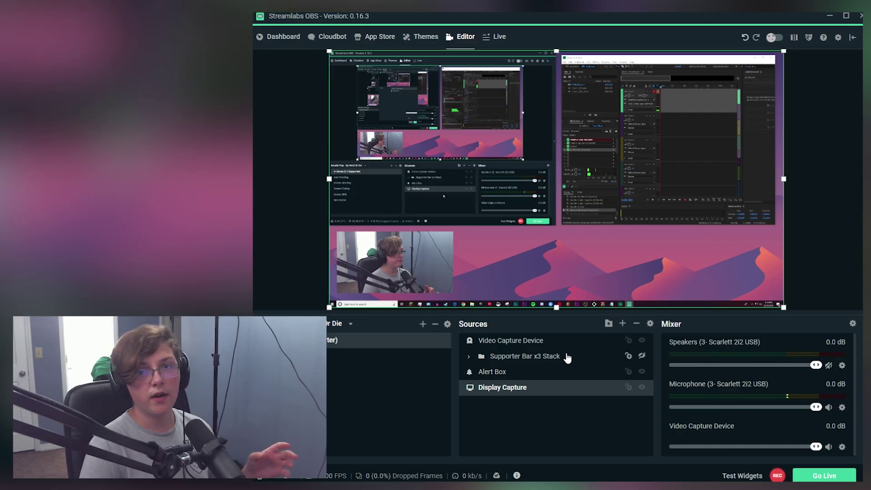
# Step: Bring up the available actions for the Display Capture source
pyautogui.rightClick(502, 388)
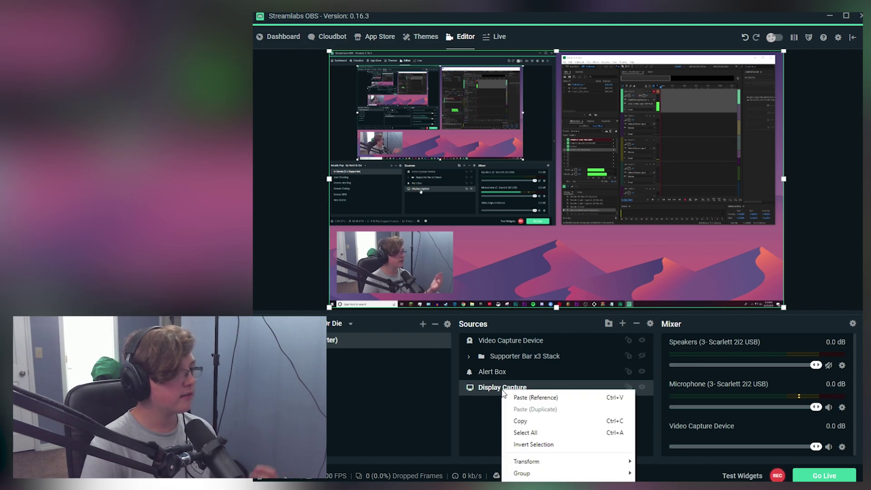